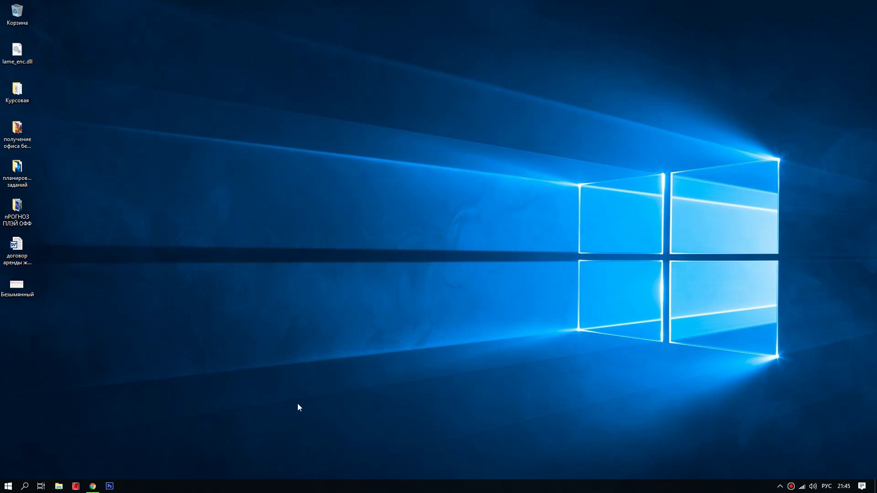
Open the Sound settings from Control Panel's Оборудование и звук category and display the recording devices.
click(780, 486)
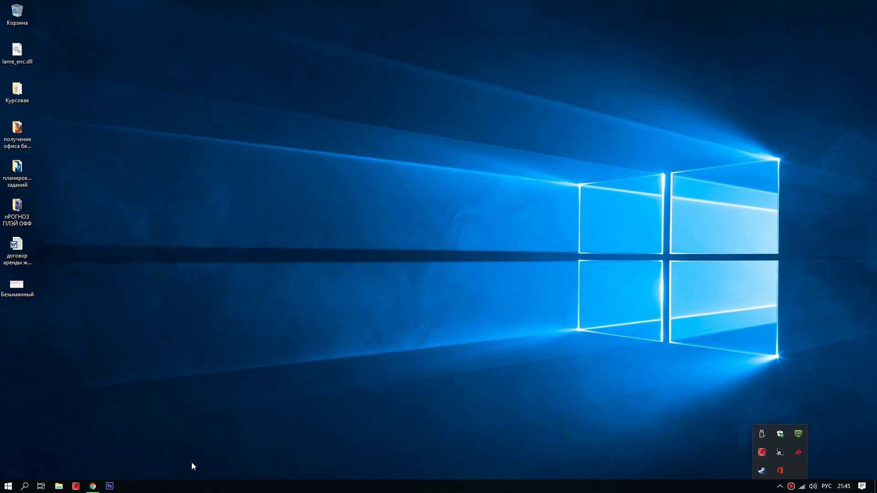
click(59, 486)
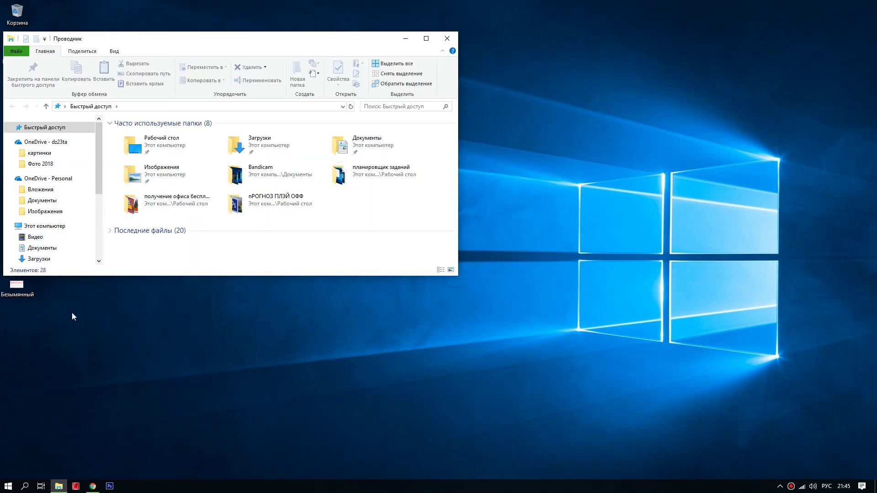
click(65, 106)
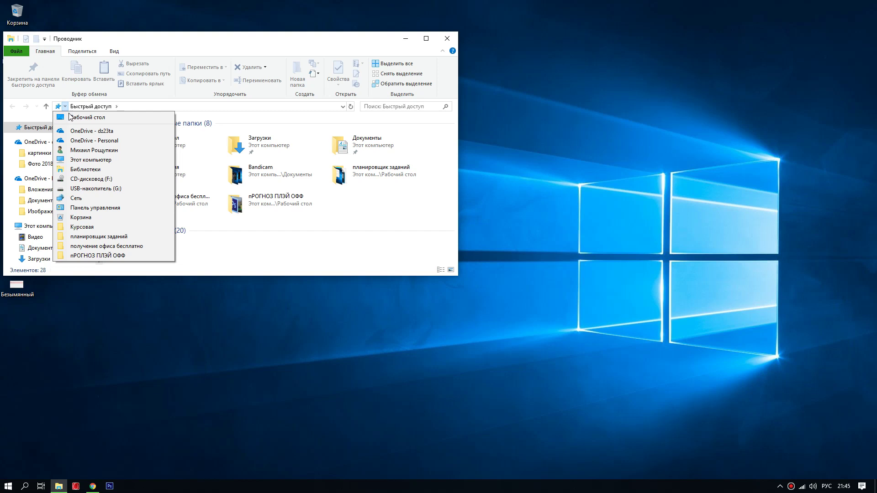
click(93, 209)
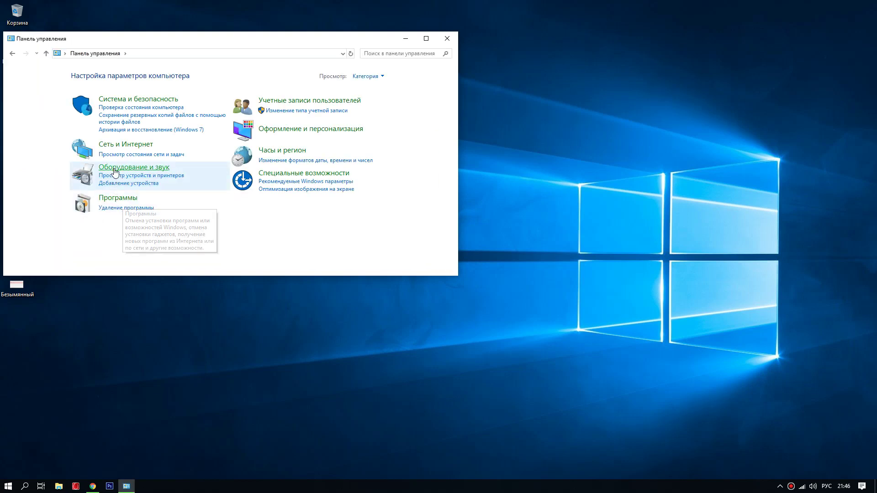
click(115, 170)
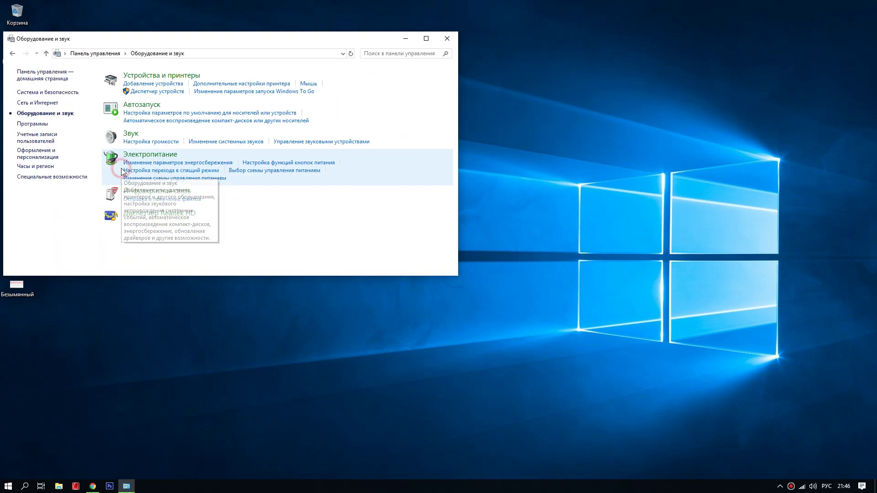
click(131, 134)
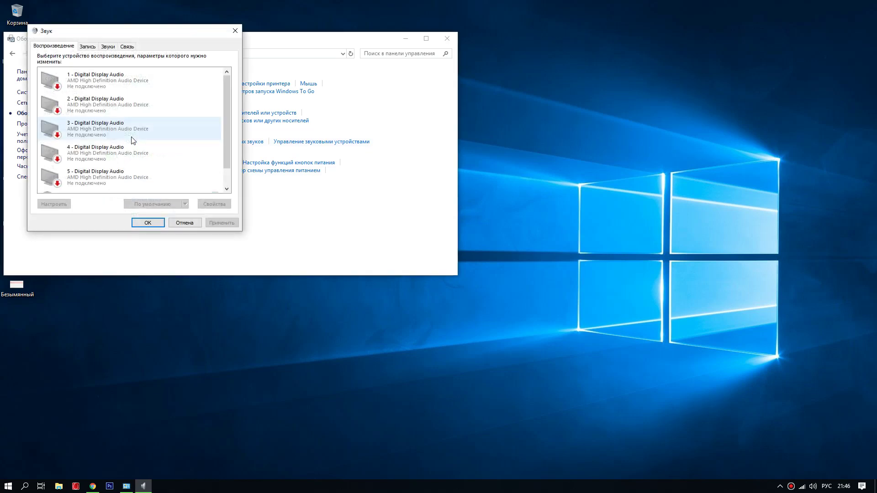
click(95, 48)
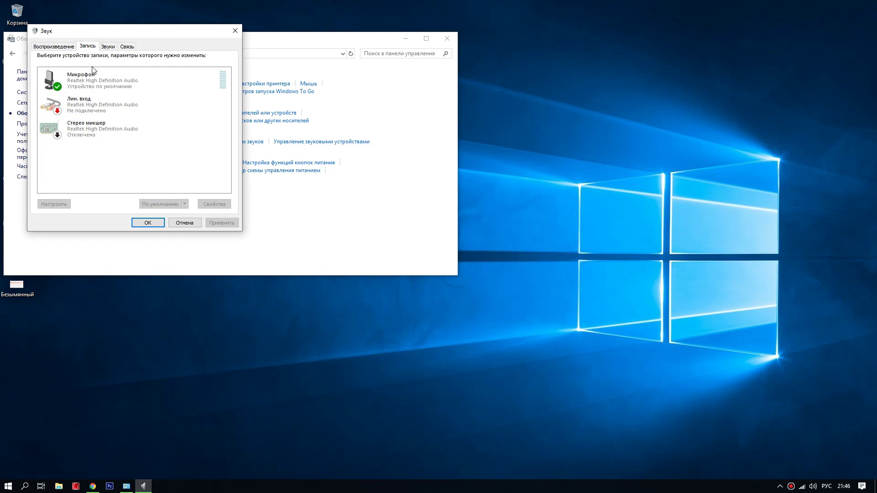
Open the properties of the Микрофон recording device and review its volume levels and sound enhancements.
click(77, 87)
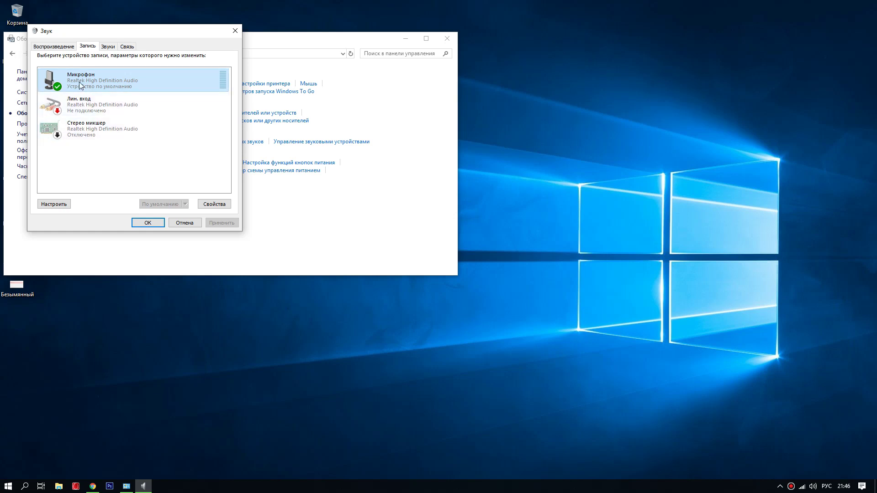
right_click(79, 81)
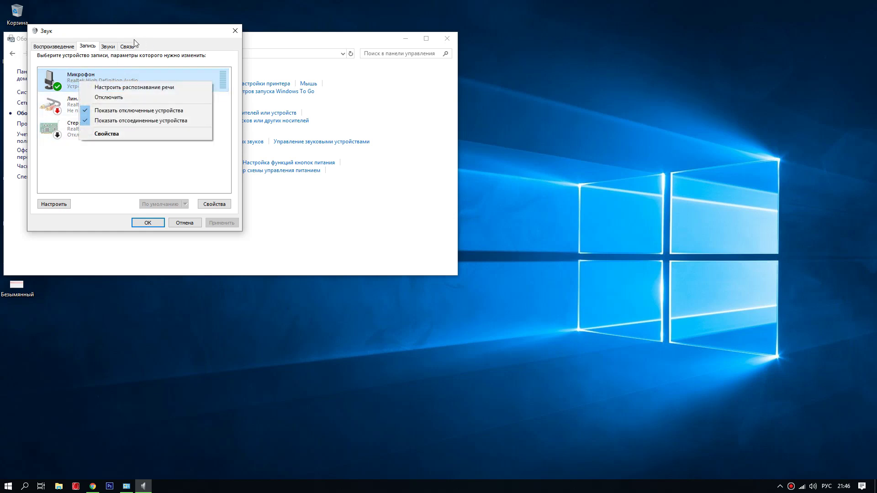
click(105, 133)
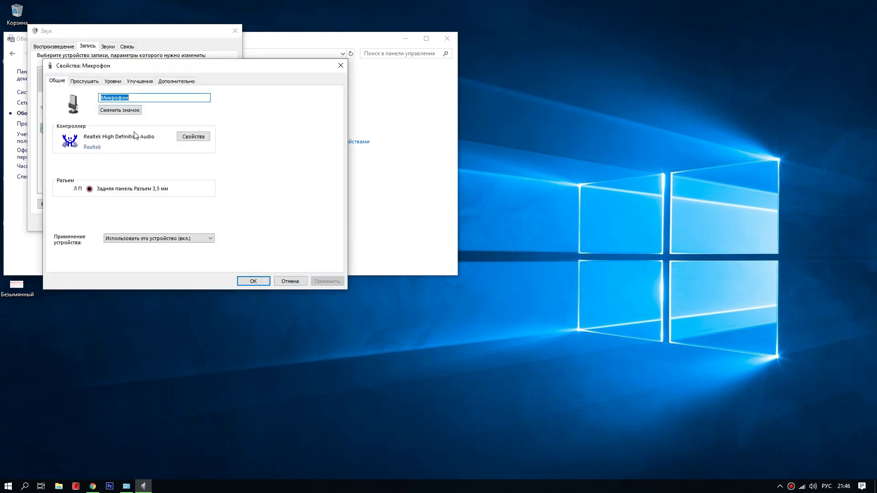
click(113, 82)
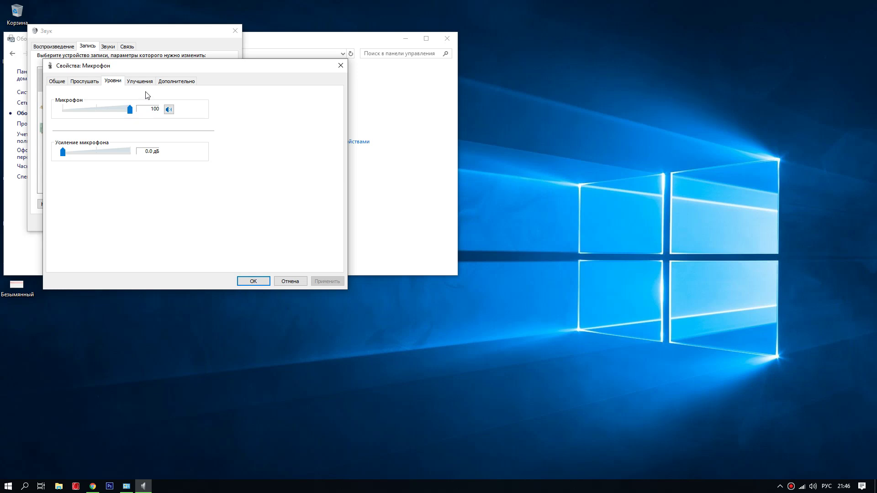
click(137, 83)
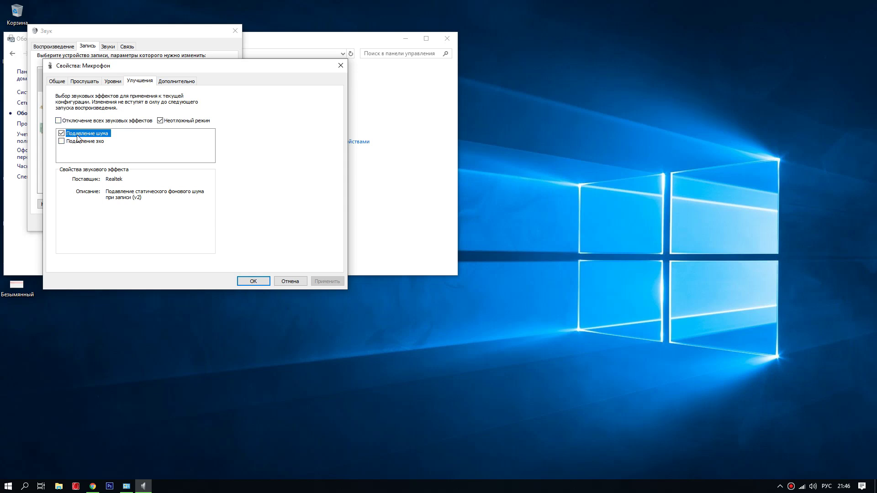
Set the microphone's default format to 2 канал, 16 бит, 96000 Гц (Студийная запись) and accept the sound settings.
click(171, 82)
click(136, 123)
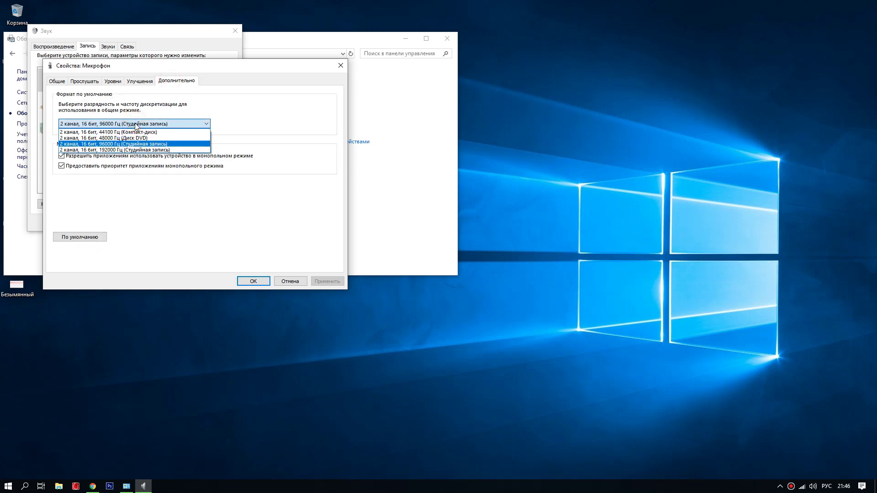
click(110, 145)
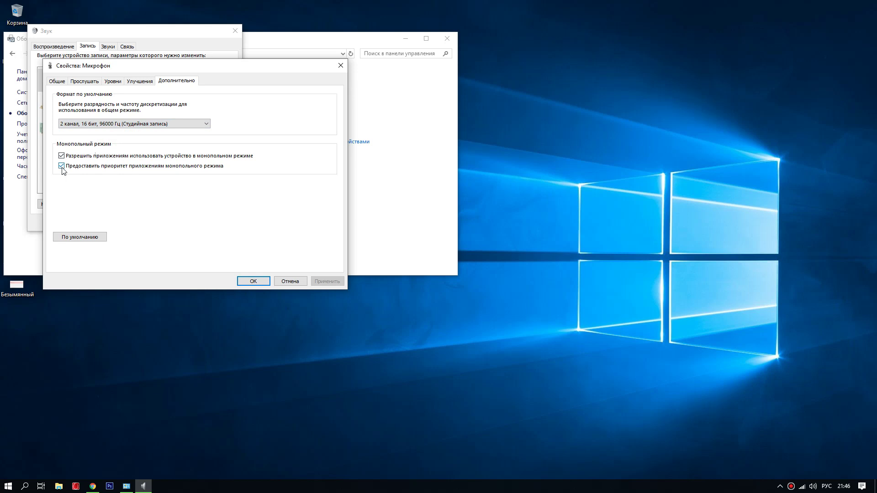
click(250, 280)
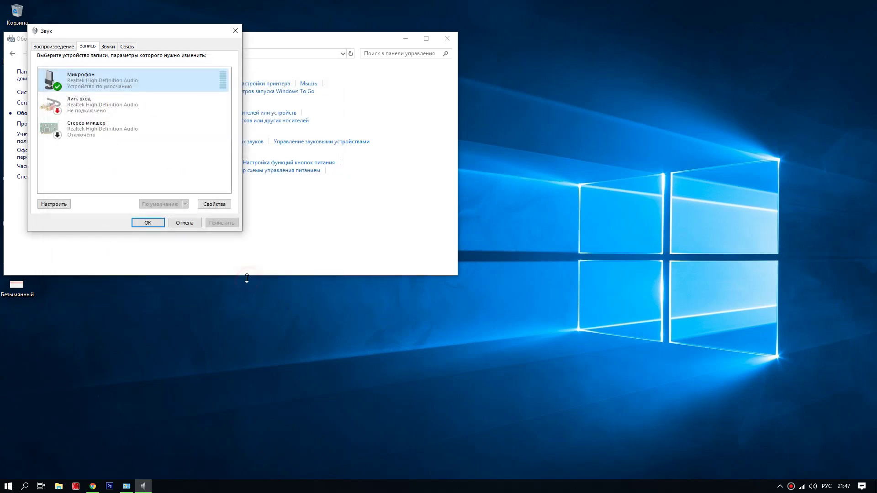
click(148, 223)
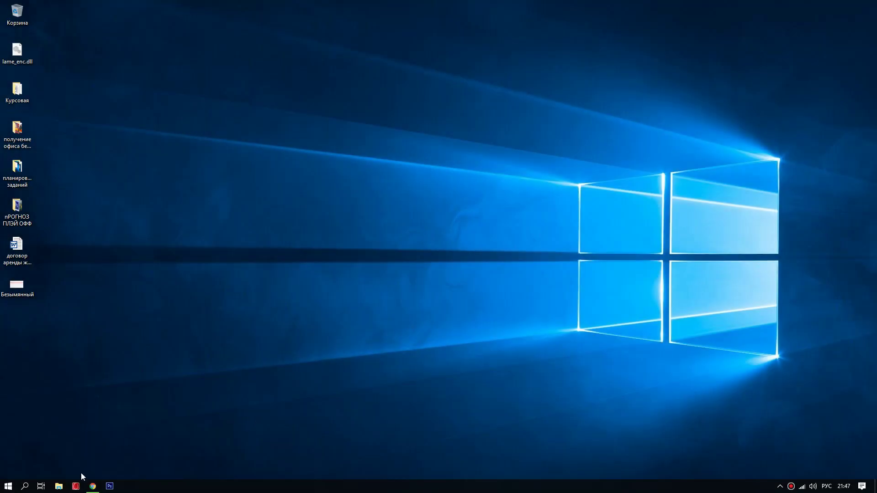
Look up Realtek High Definition Audio Driver in Control Panel's list of installed programs and close the window.
click(59, 486)
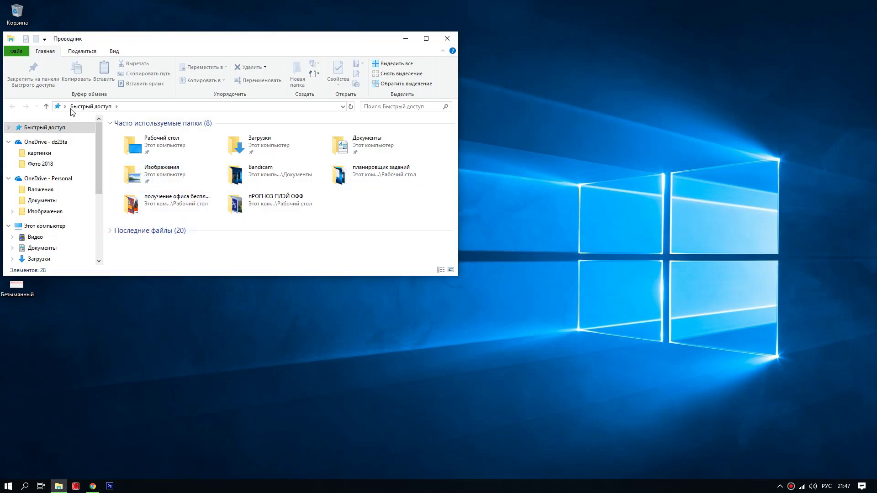
click(65, 106)
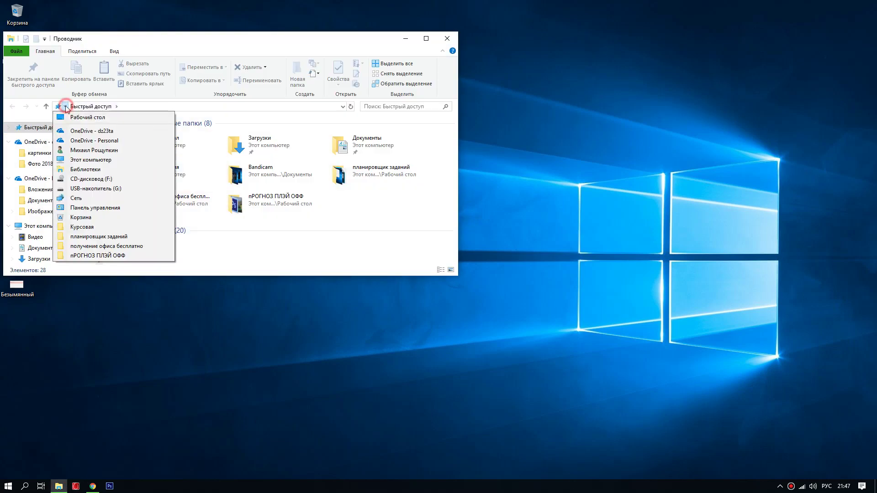
click(88, 208)
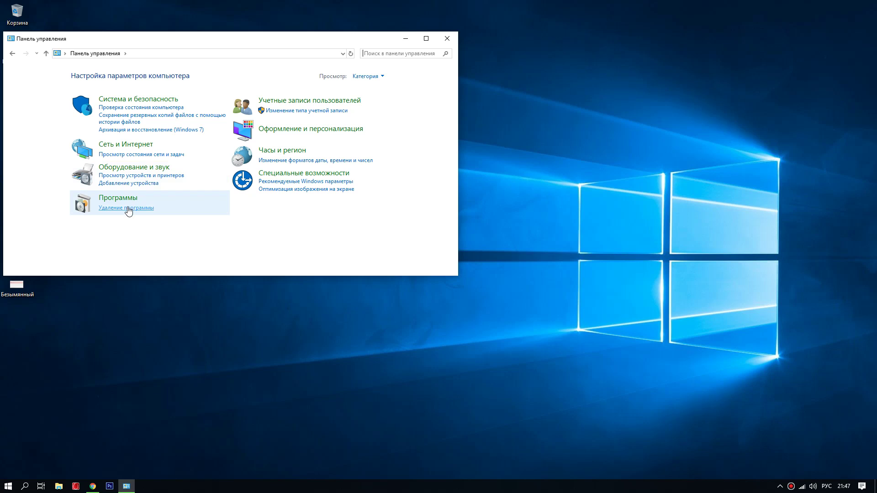
click(129, 207)
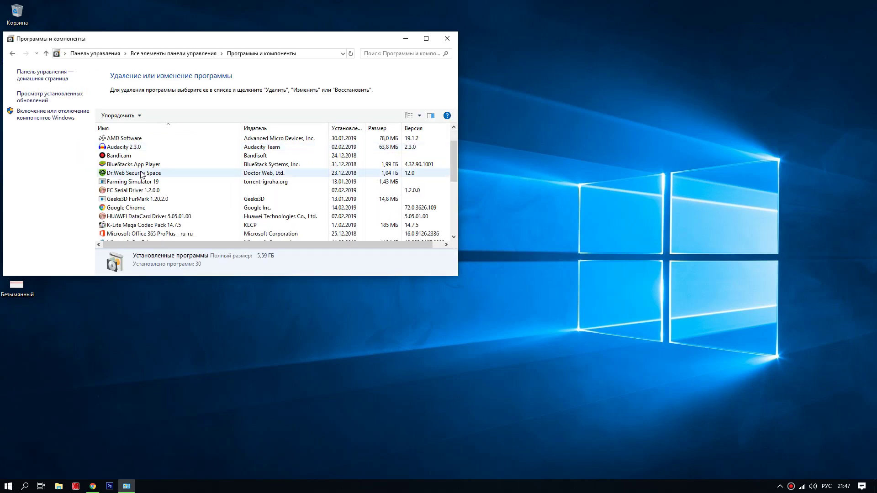
scroll(142, 178, down, 2)
scroll(142, 185, down, 2)
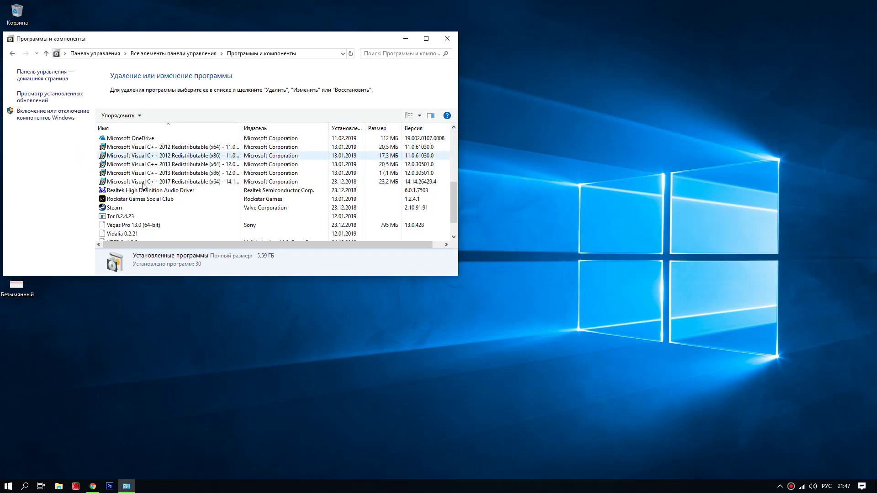
click(140, 191)
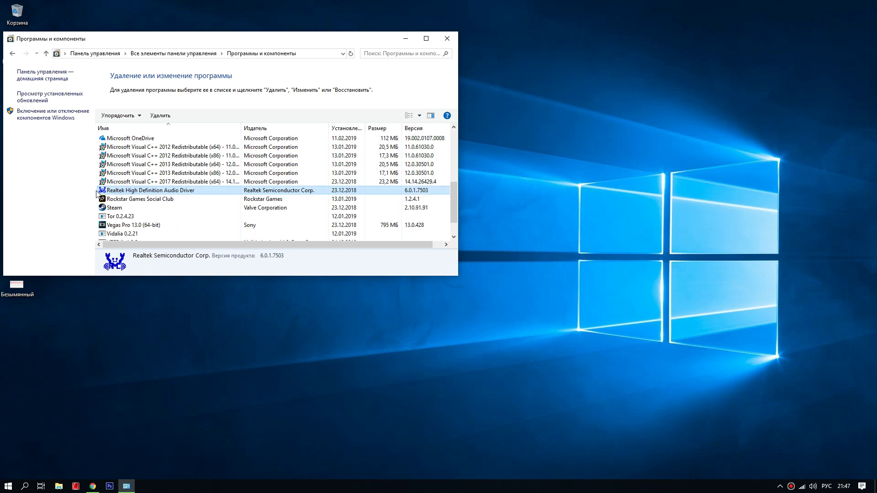
click(447, 39)
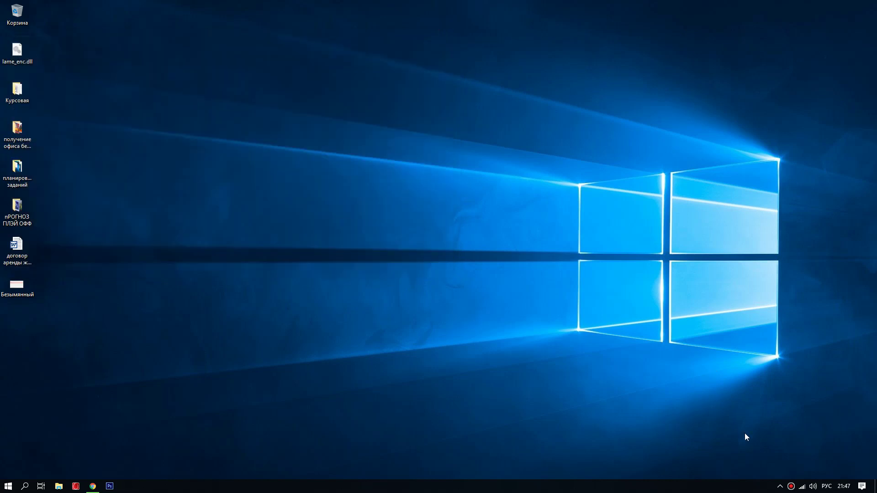
Switch to the Realtek HD audio manager, examine the microphone's effects and standard format, and close it.
click(780, 486)
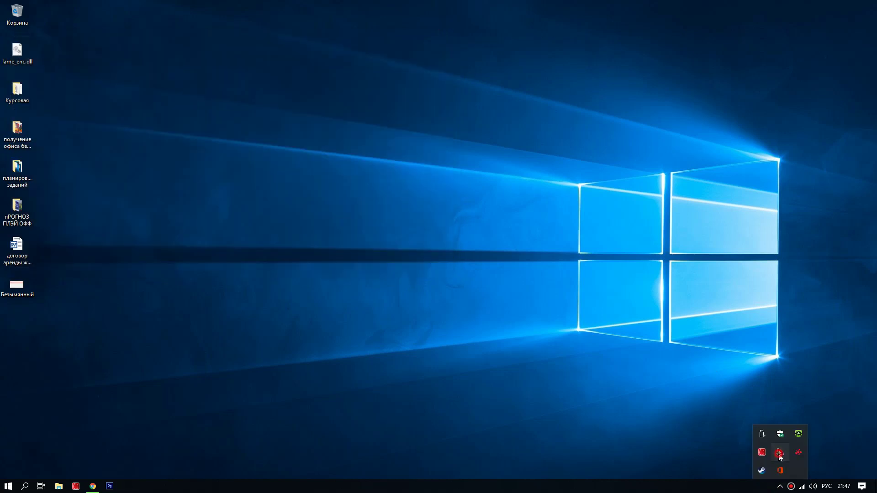
click(779, 453)
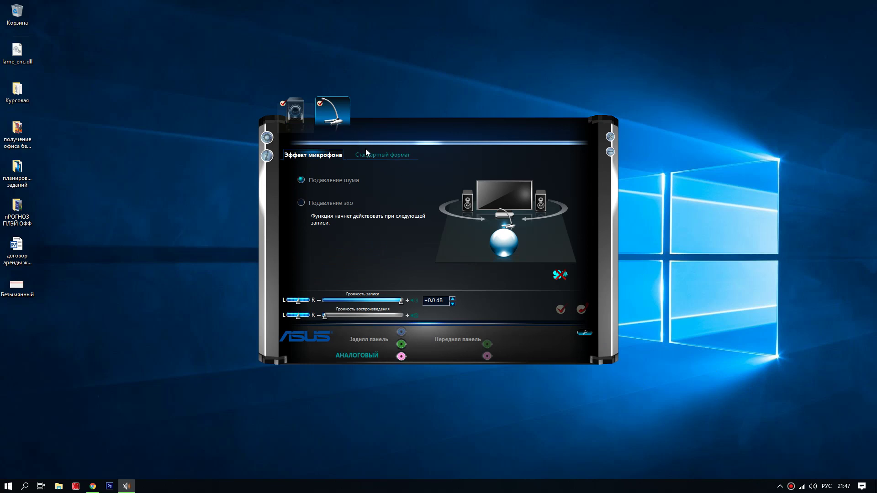
click(355, 100)
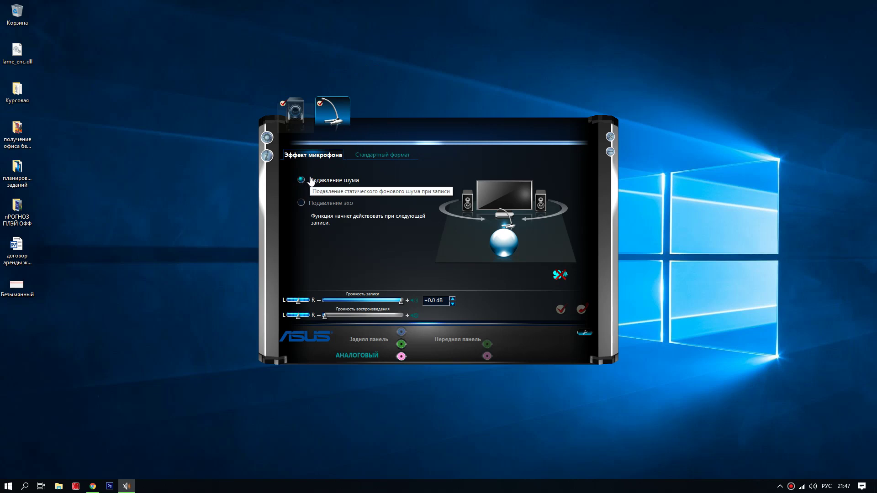
click(370, 154)
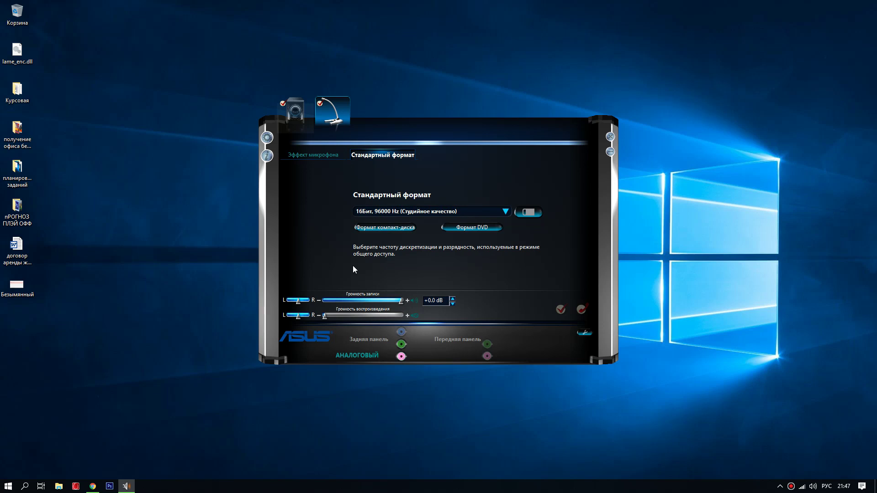
click(611, 138)
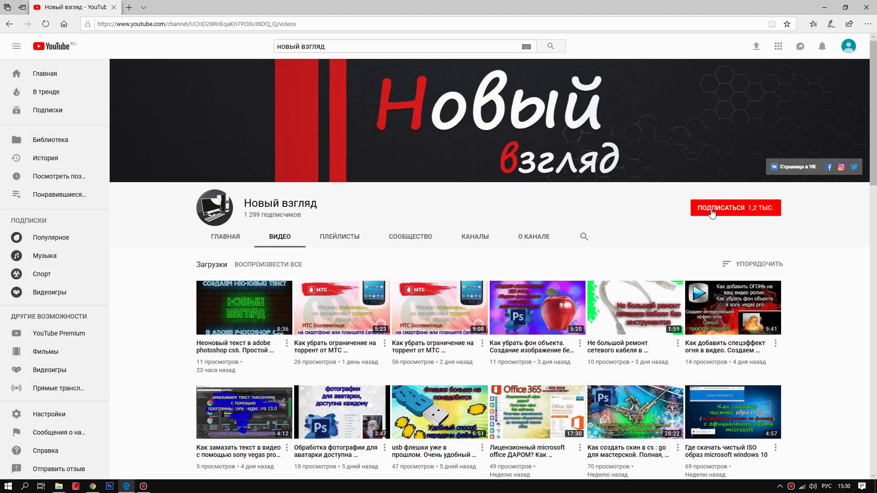
Subscribe to the YouTube channel Новый взгляд and turn on its notifications.
click(719, 211)
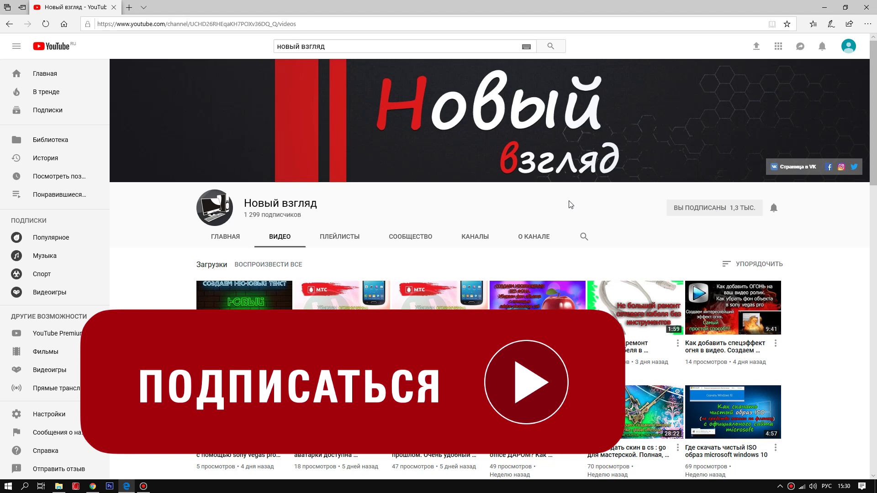
click(772, 208)
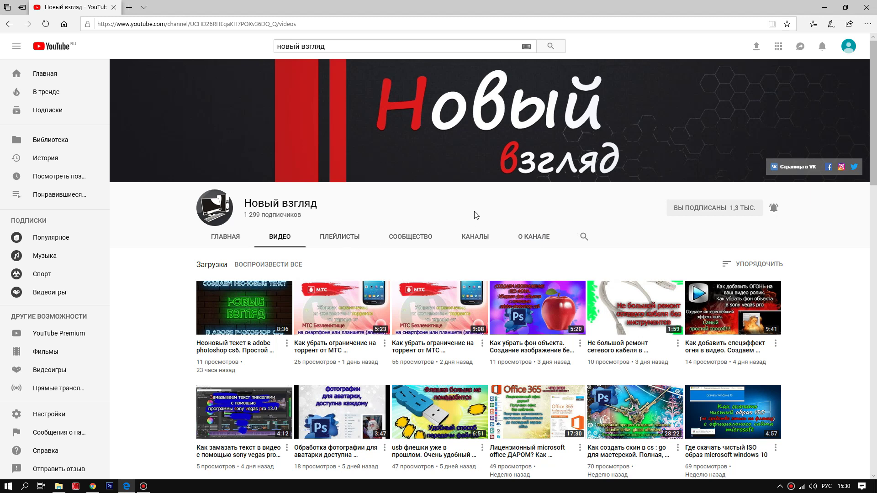
scroll(320, 265, down, 1)
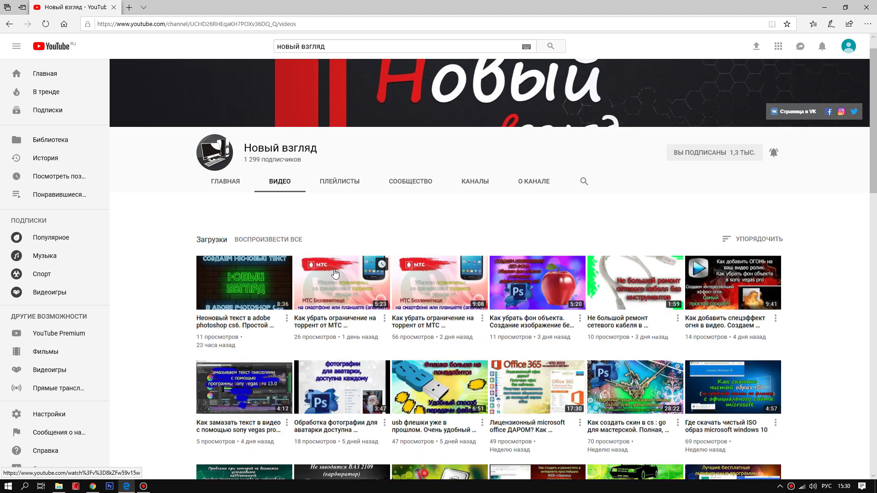